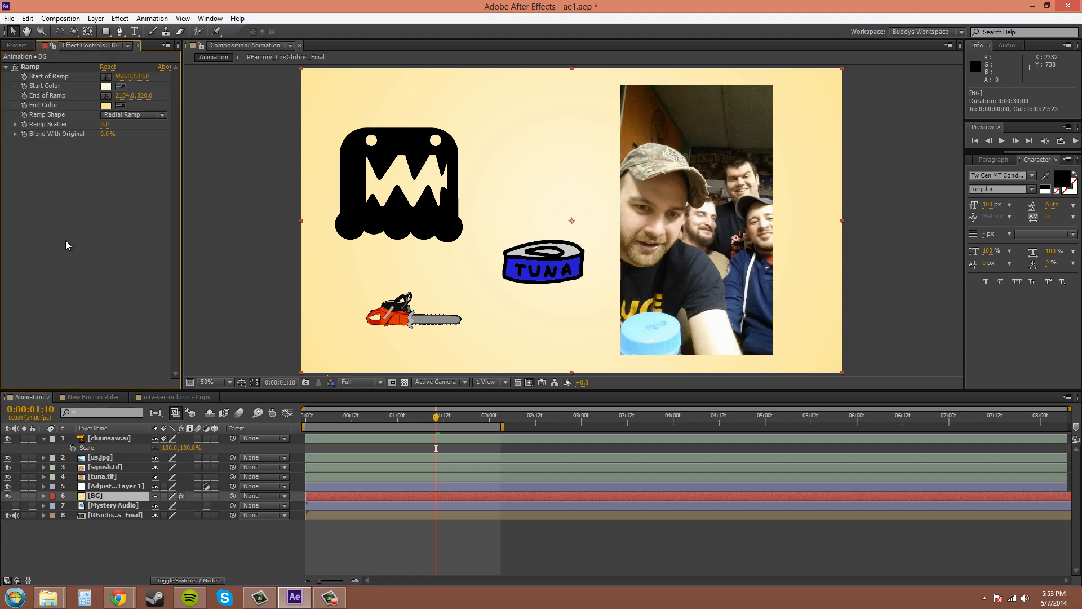
# Switch the BG layer's effects off and back on to compare the background with and without the ramp
pyautogui.click(182, 497)
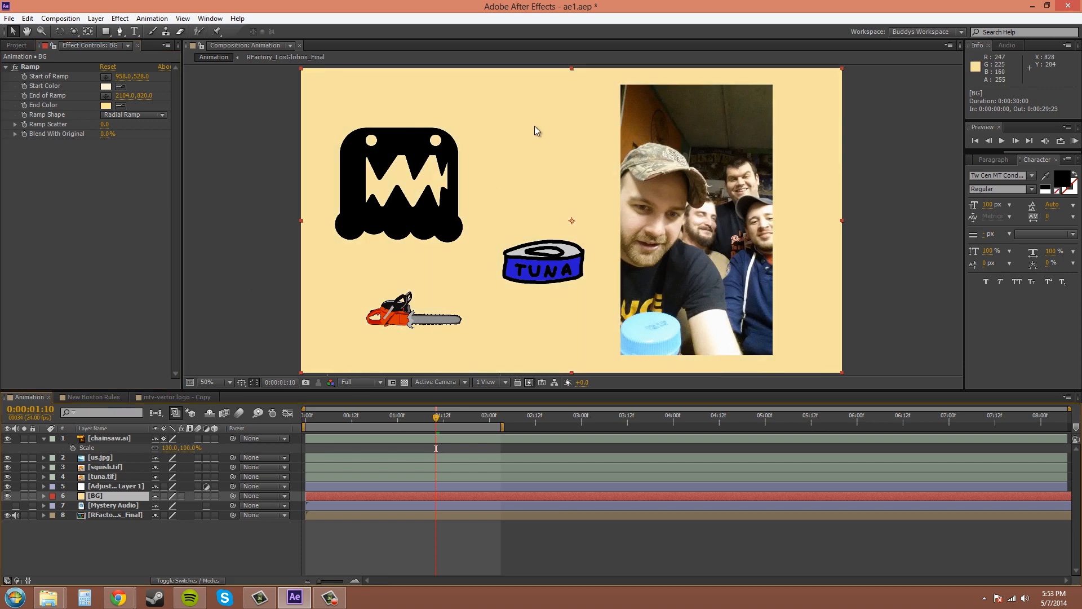
pyautogui.click(181, 497)
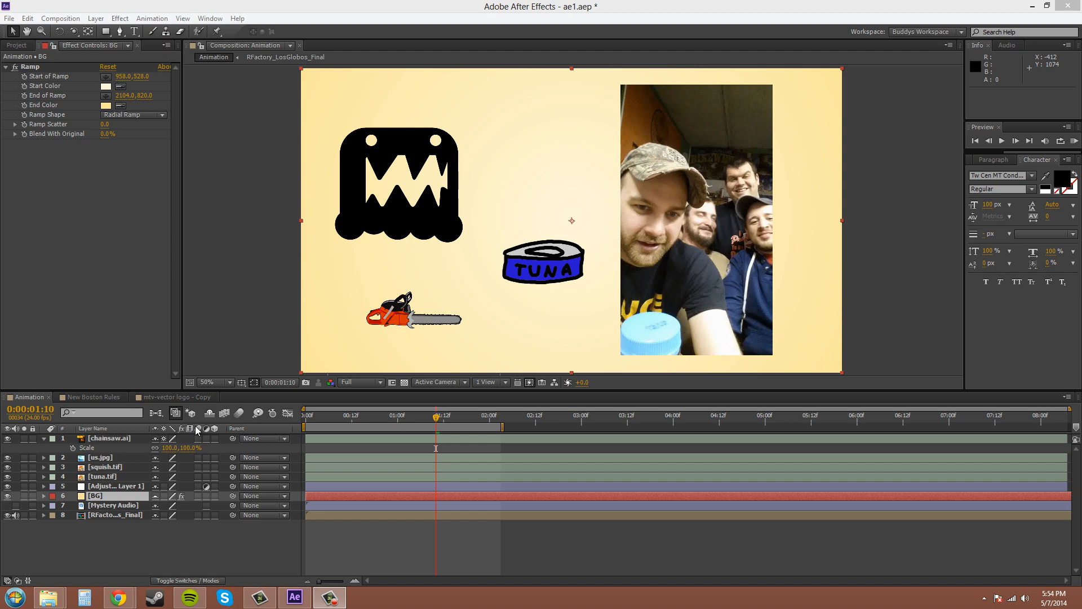
# Enable motion blur for the Animation composition
pyautogui.click(226, 413)
pyautogui.click(240, 414)
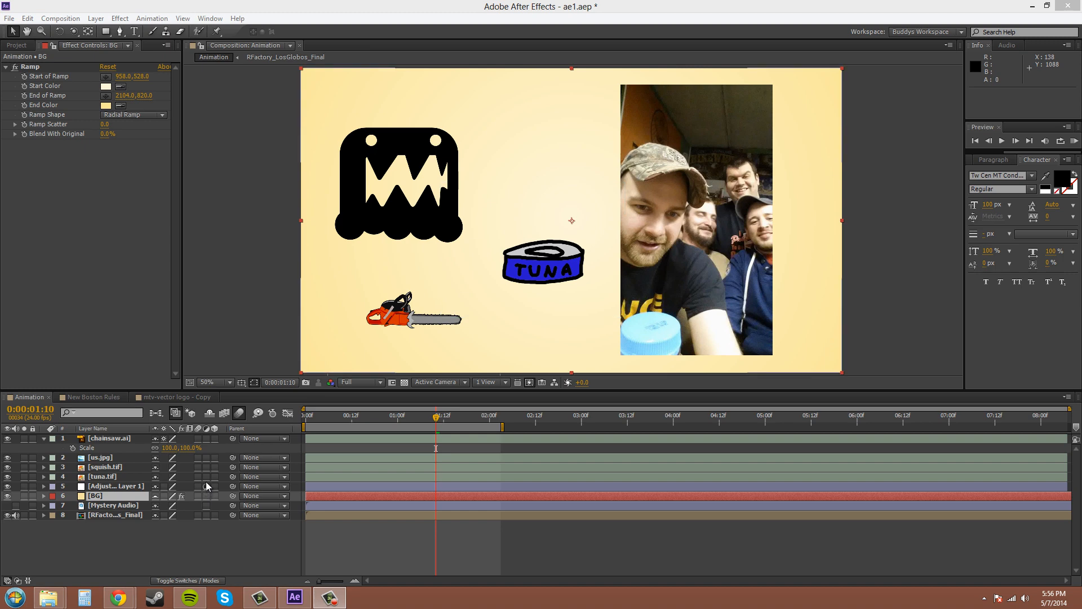
# Apply a Fast Blur effect to Adjustment Layer 1 and set its blurriness to 50
pyautogui.click(127, 487)
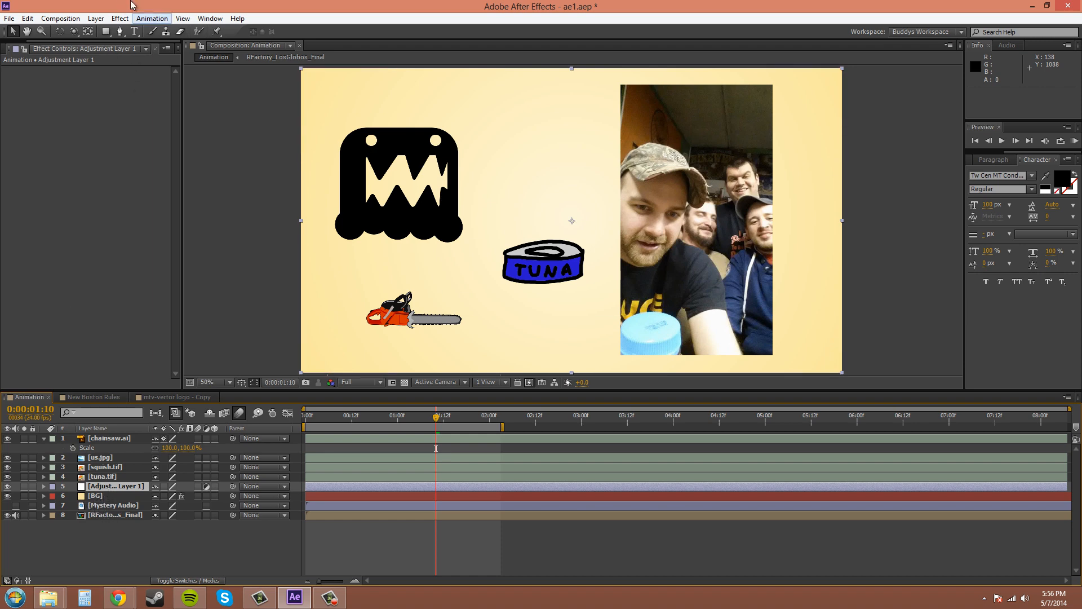
pyautogui.click(120, 18)
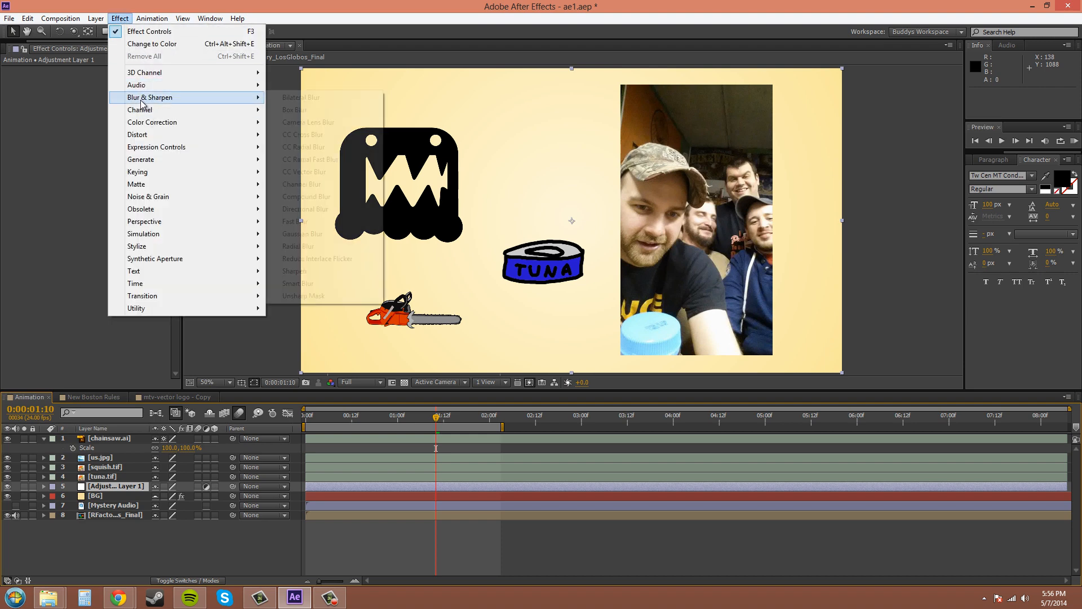
pyautogui.moveTo(181, 100)
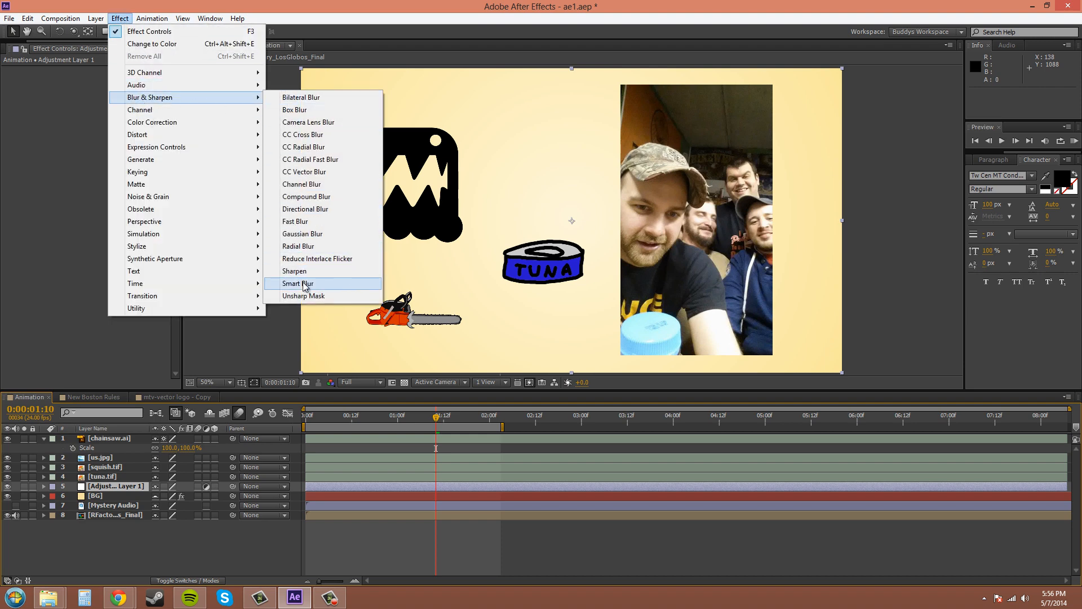
pyautogui.click(300, 221)
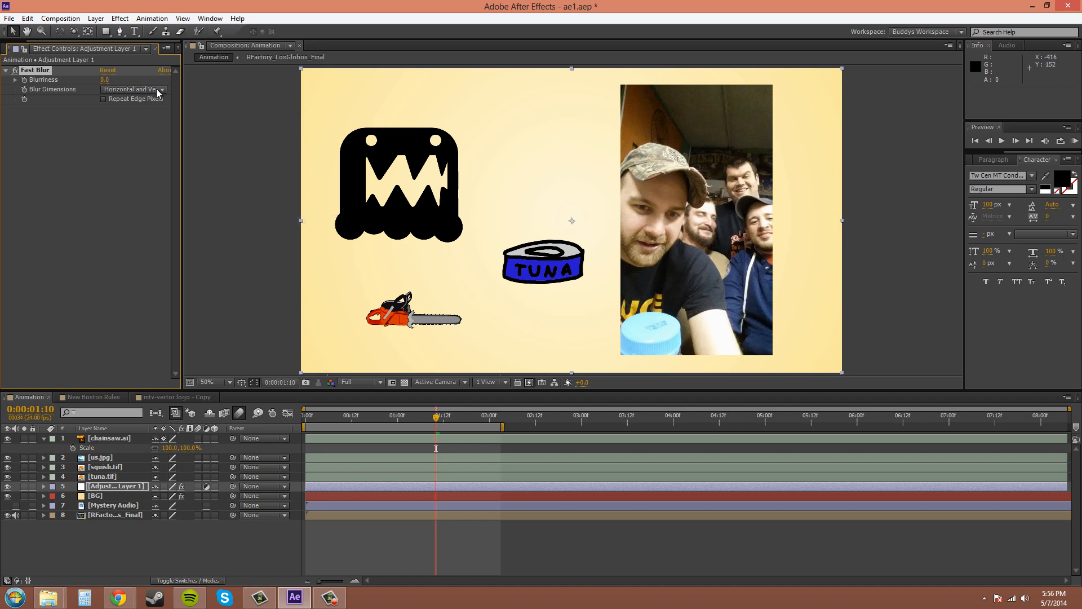
pyautogui.click(105, 79)
pyautogui.write('50')
pyautogui.press('Return')
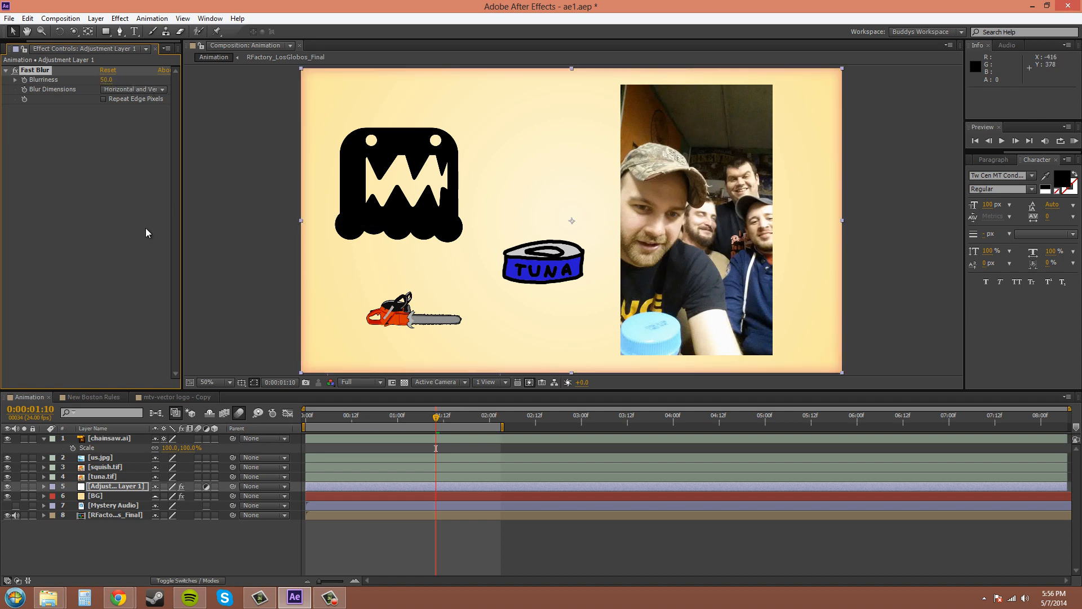
# Move Adjustment Layer 1 directly above squish.tif in the layer stack, and toggle its adjustment layer switch off and back on
pyautogui.moveTo(106, 487)
pyautogui.mouseDown()
pyautogui.moveTo(112, 434)
pyautogui.moveTo(102, 474)
pyautogui.mouseUp()
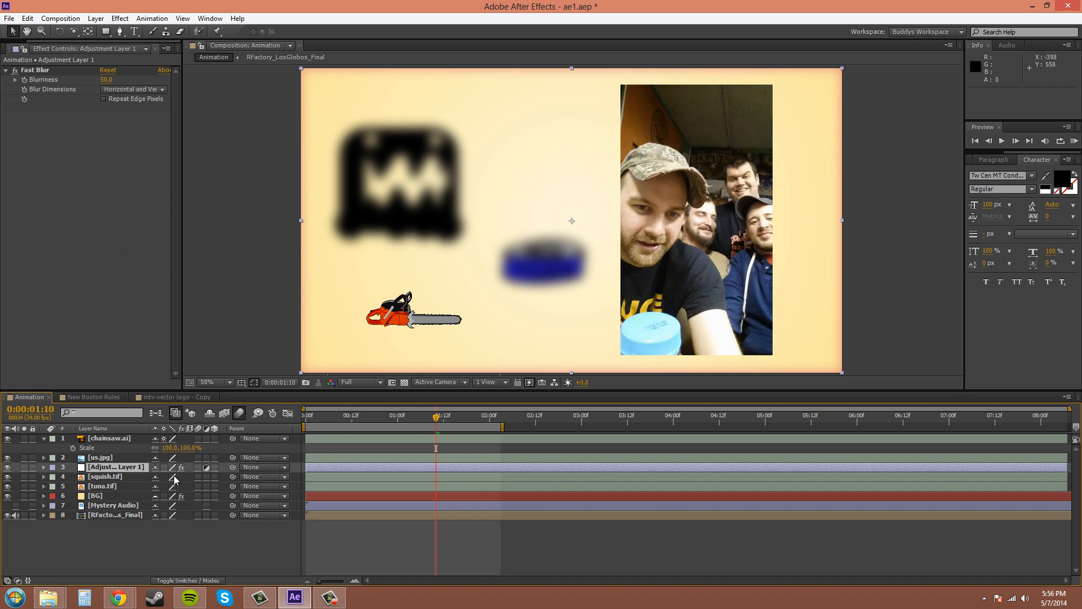
pyautogui.click(207, 468)
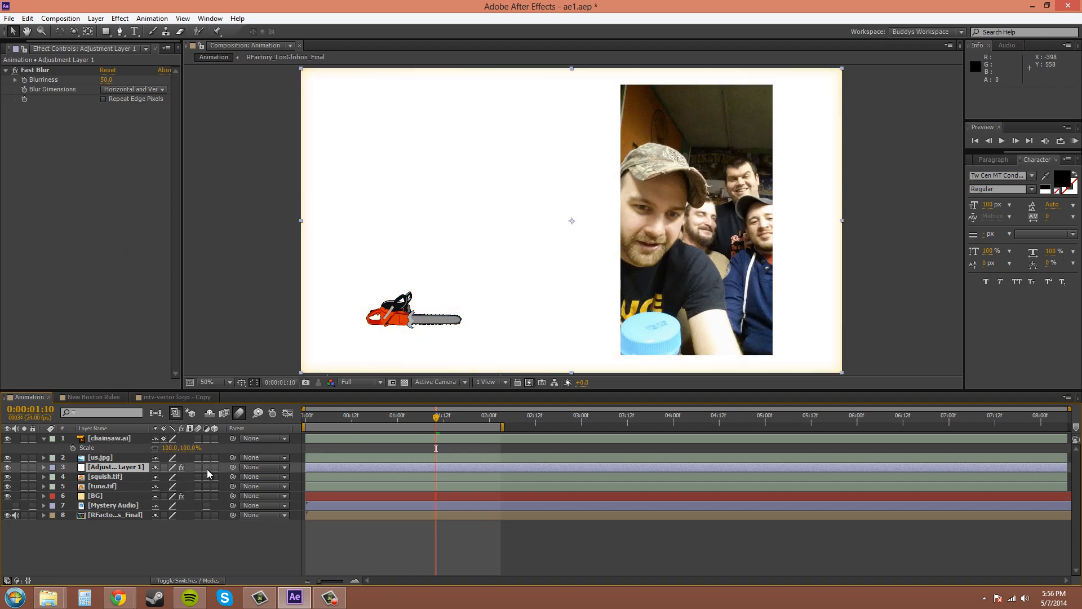
pyautogui.click(207, 469)
pyautogui.click(206, 469)
pyautogui.click(207, 467)
pyautogui.click(114, 468)
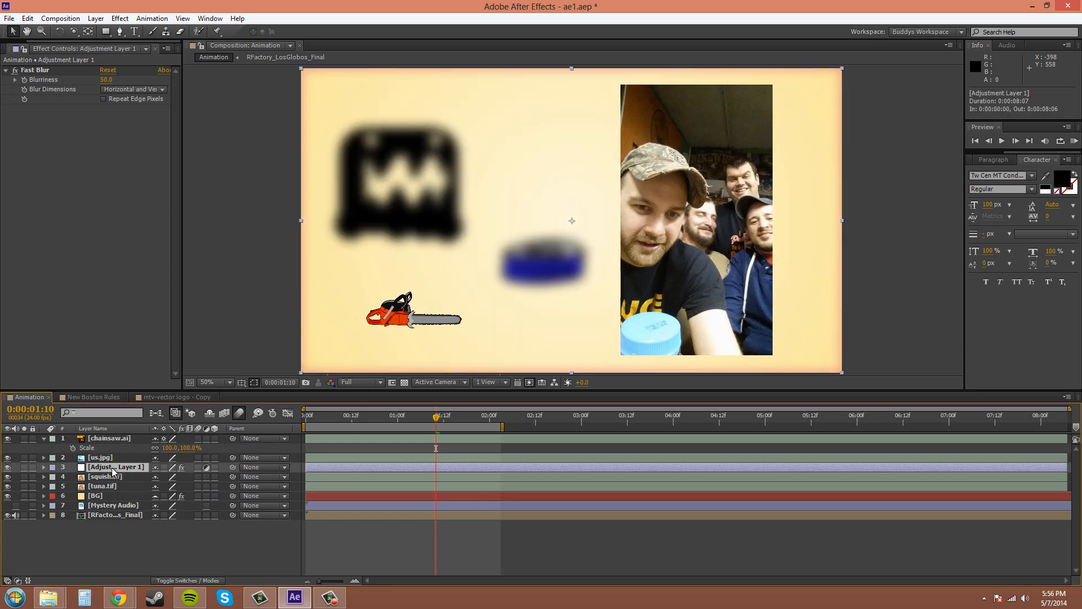
pyautogui.click(96, 18)
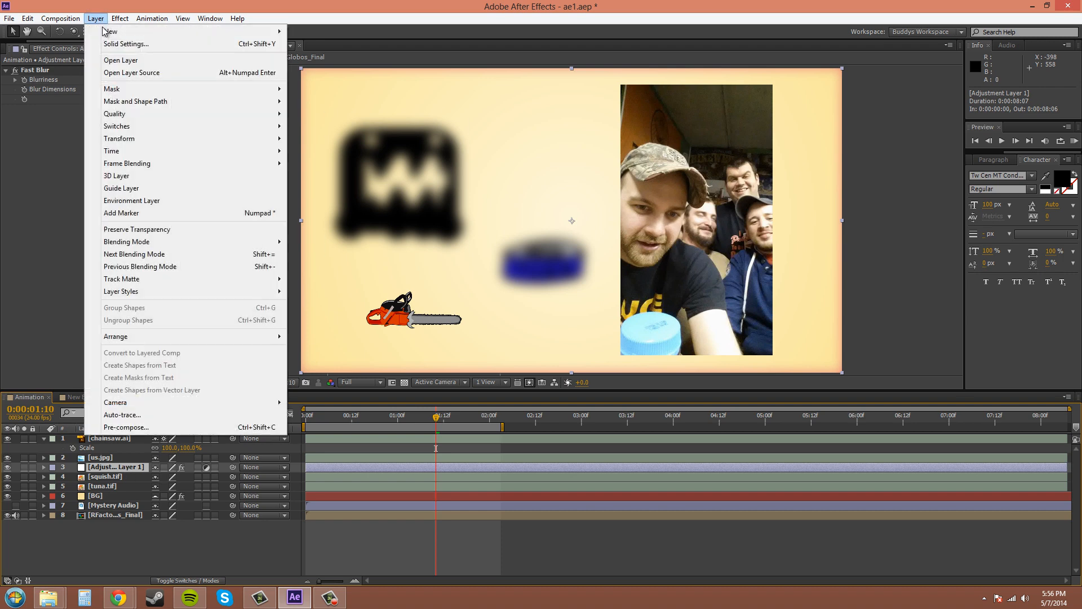
pyautogui.moveTo(119, 32)
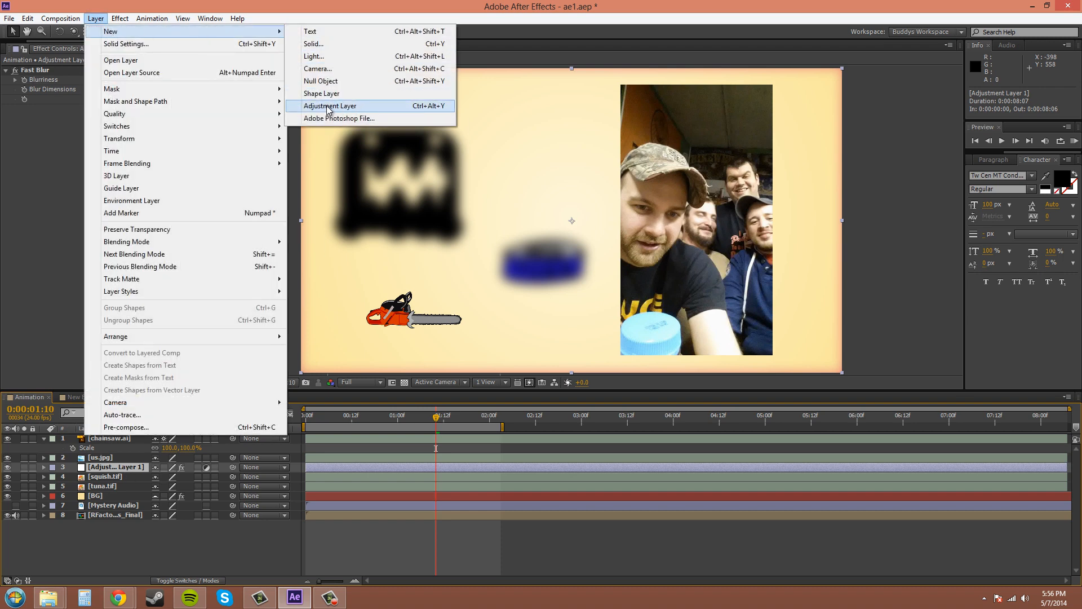
pyautogui.click(51, 354)
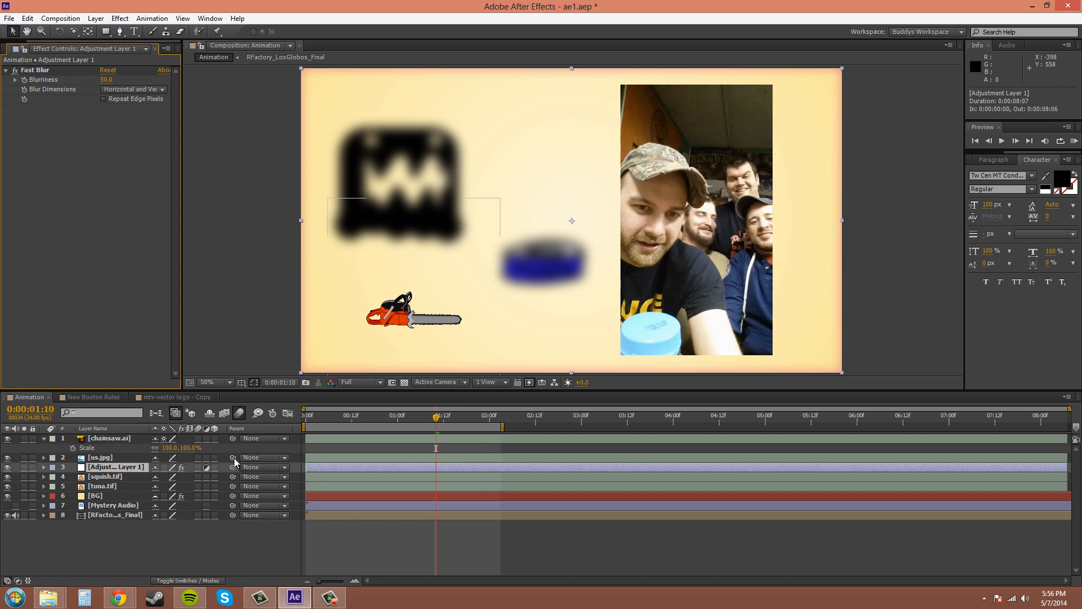
# Toggle Adjustment Layer 1's adjustment switch off and on once more, and delete its Fast Blur effect
pyautogui.click(207, 468)
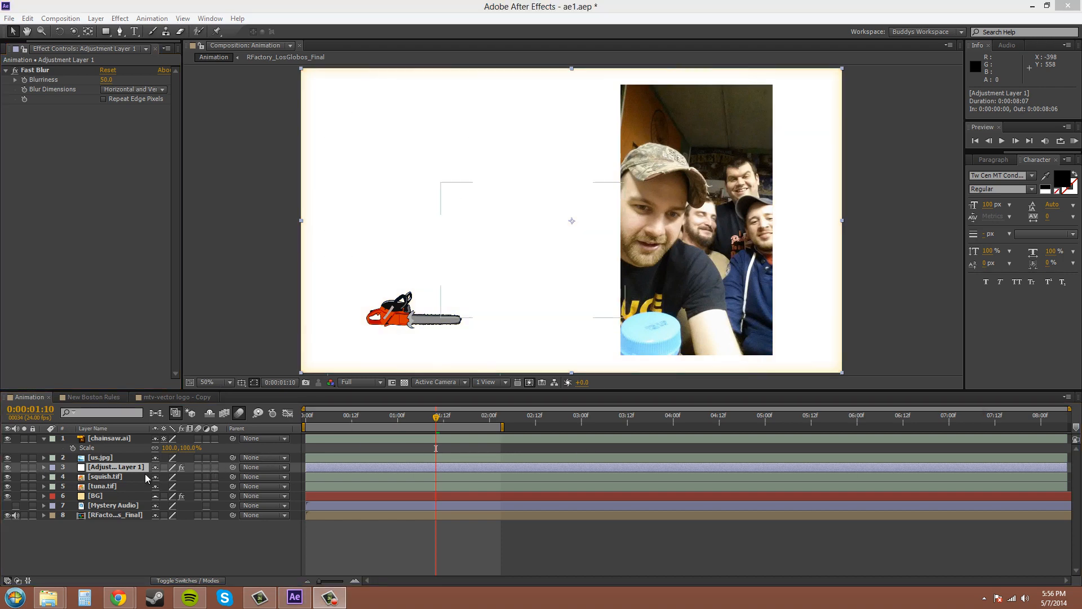
pyautogui.click(207, 467)
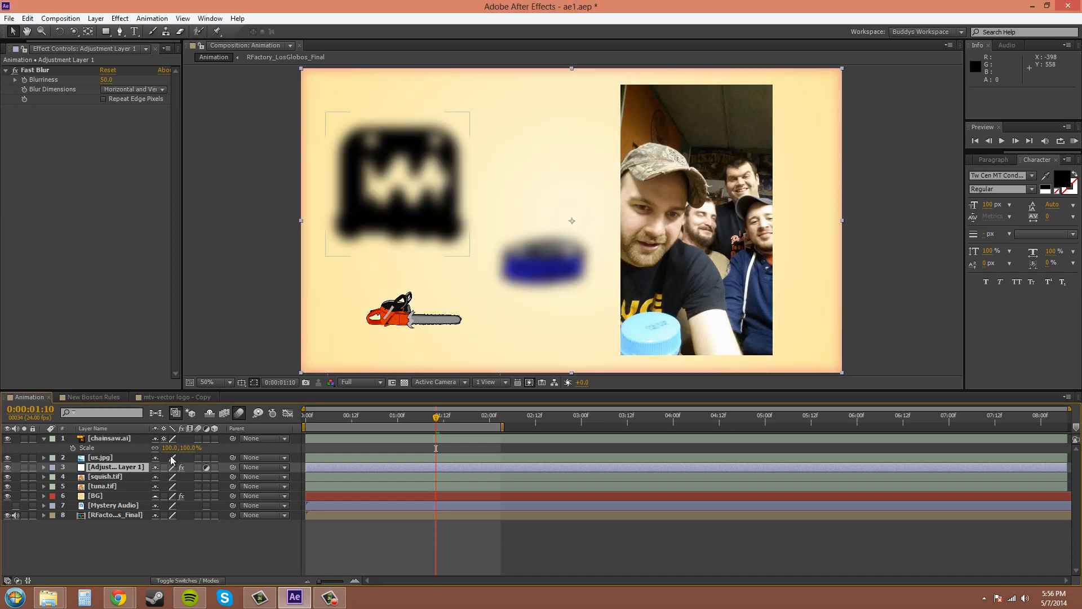
pyautogui.click(30, 71)
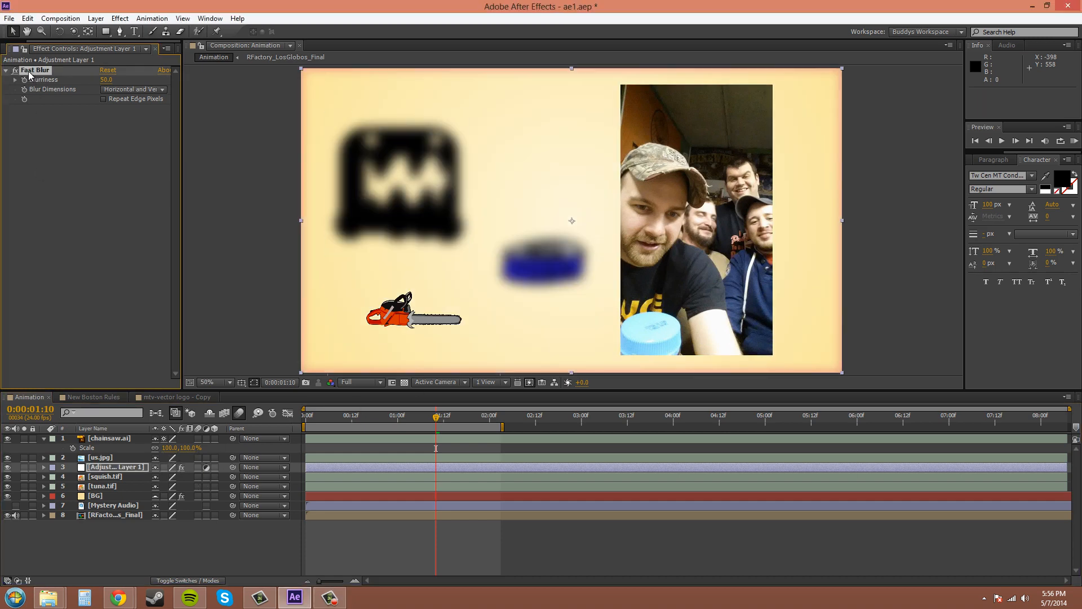
pyautogui.press('Delete')
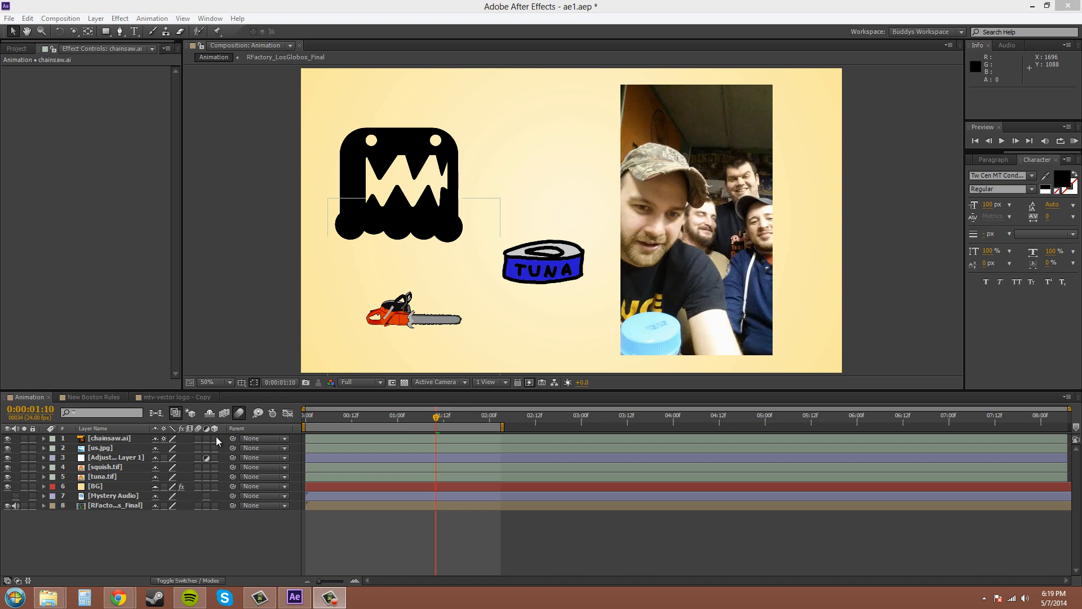
# Make squish.tif a 3D layer, show its position and push it back along the Z axis to about 184.9
pyautogui.click(215, 467)
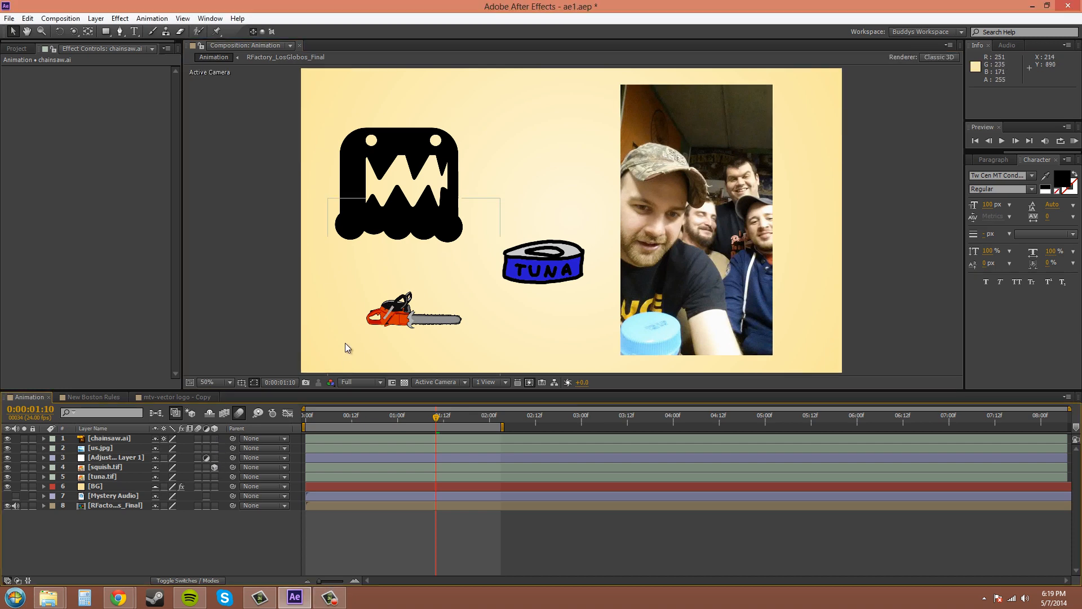
pyautogui.click(113, 467)
pyautogui.press('p')
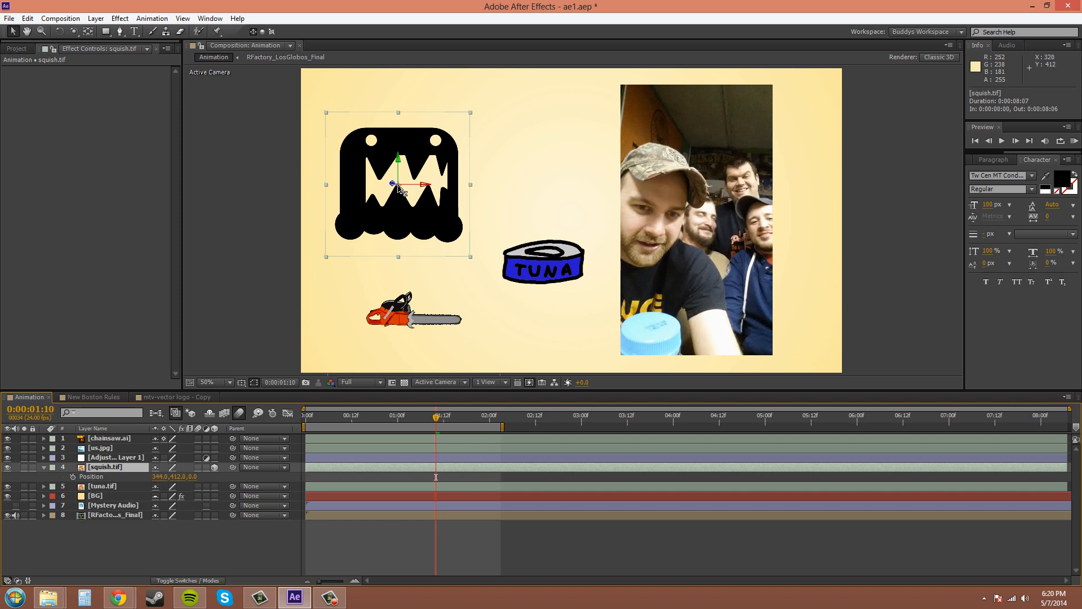
pyautogui.moveTo(394, 189); pyautogui.dragTo(444, 191)
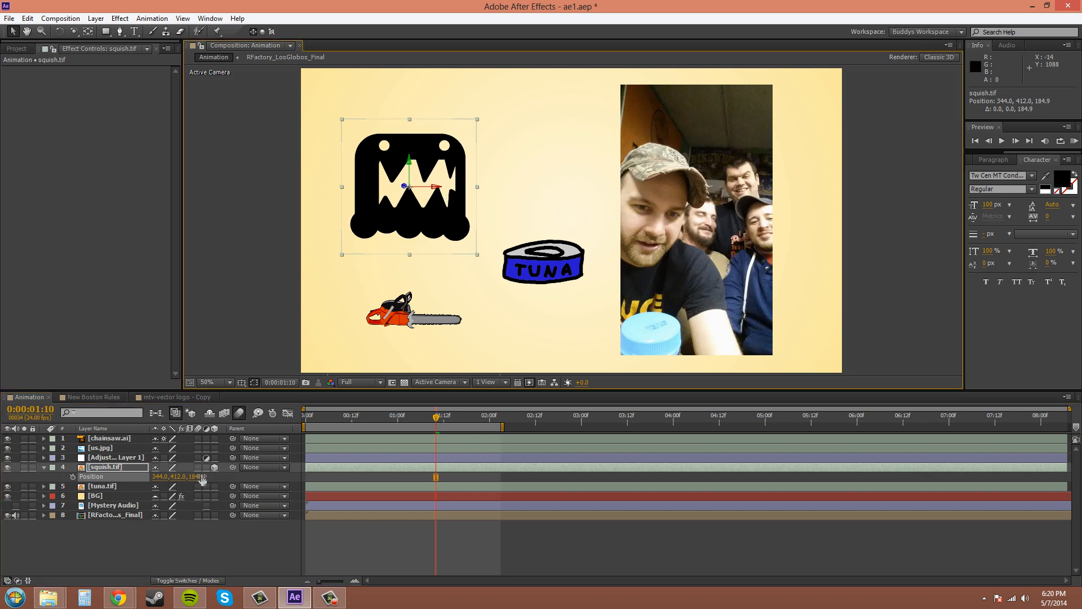
# Examine the 3D orientation and rotation properties of squish.tif, and collapse the layer again
pyautogui.click(132, 470)
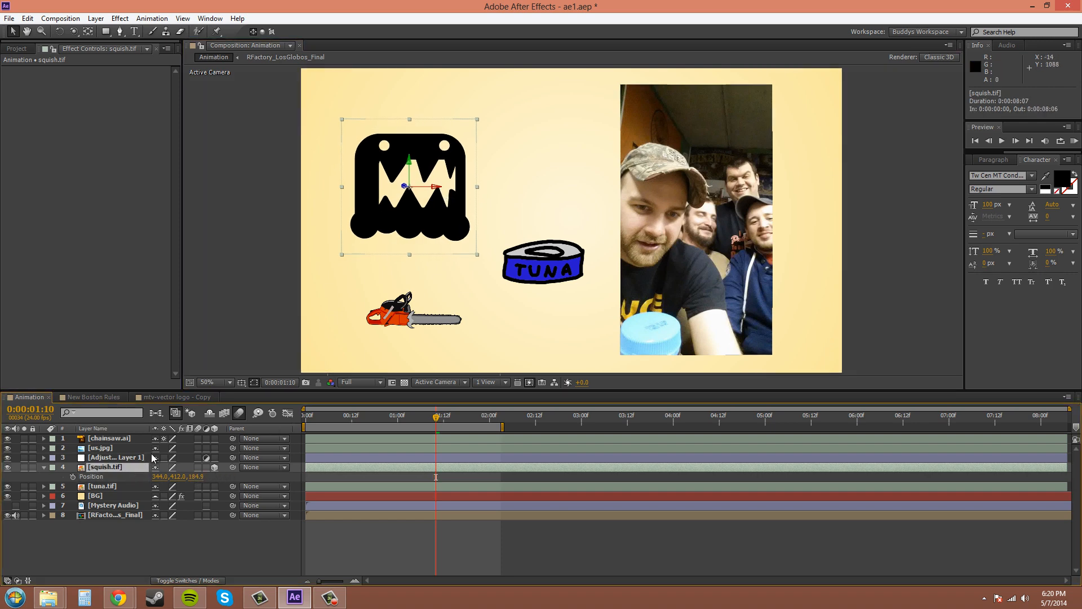
pyautogui.press('r')
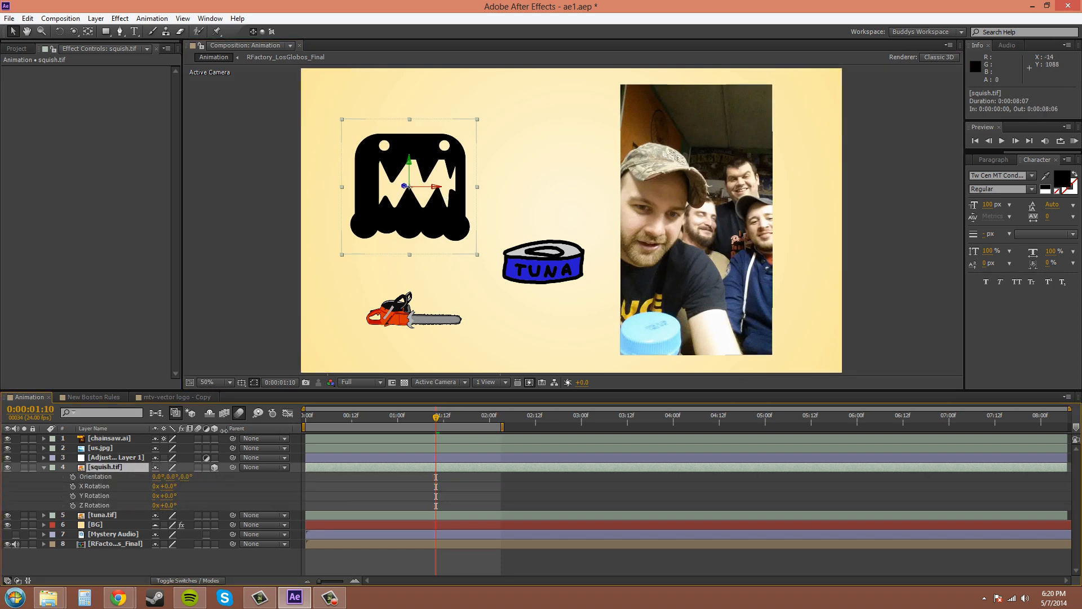
pyautogui.click(44, 468)
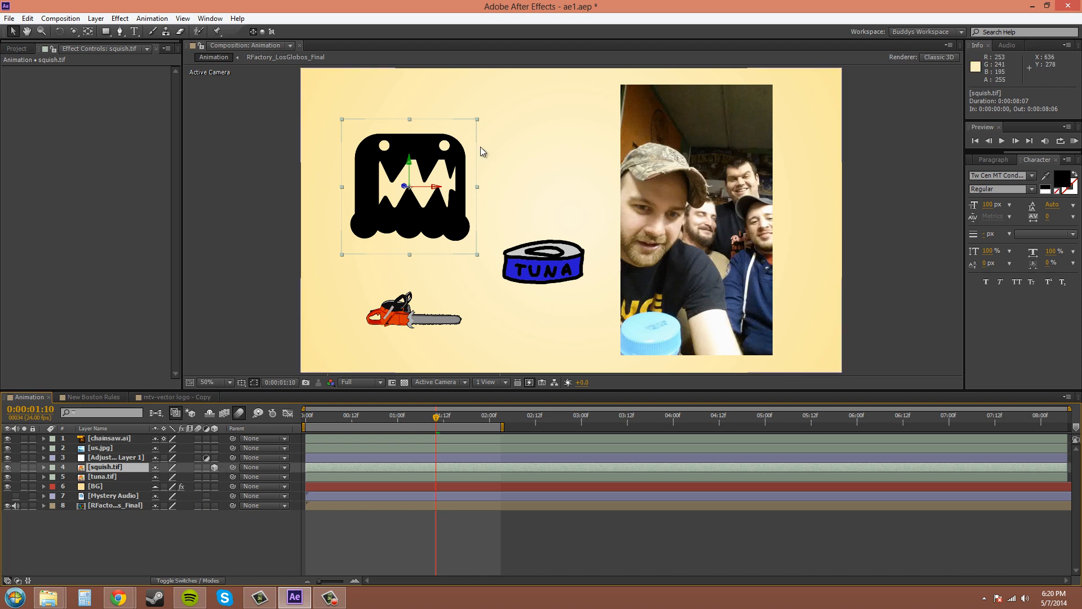
# Parent chainsaw.ai to tuna.tif and move tuna.tif vertically to a Y position of 599
pyautogui.click(130, 439)
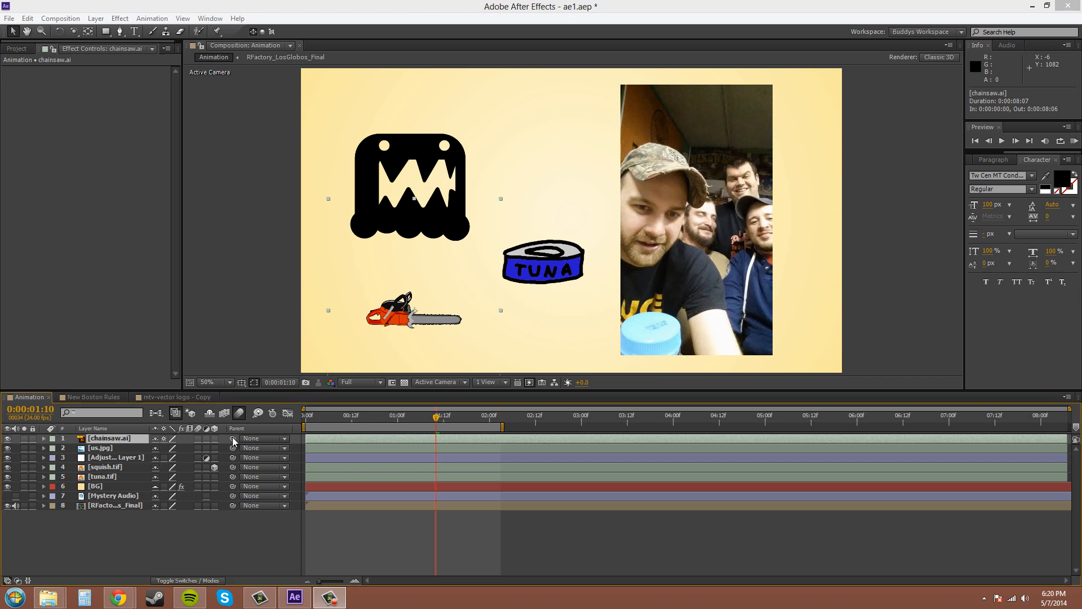
pyautogui.moveTo(233, 439); pyautogui.dragTo(115, 477)
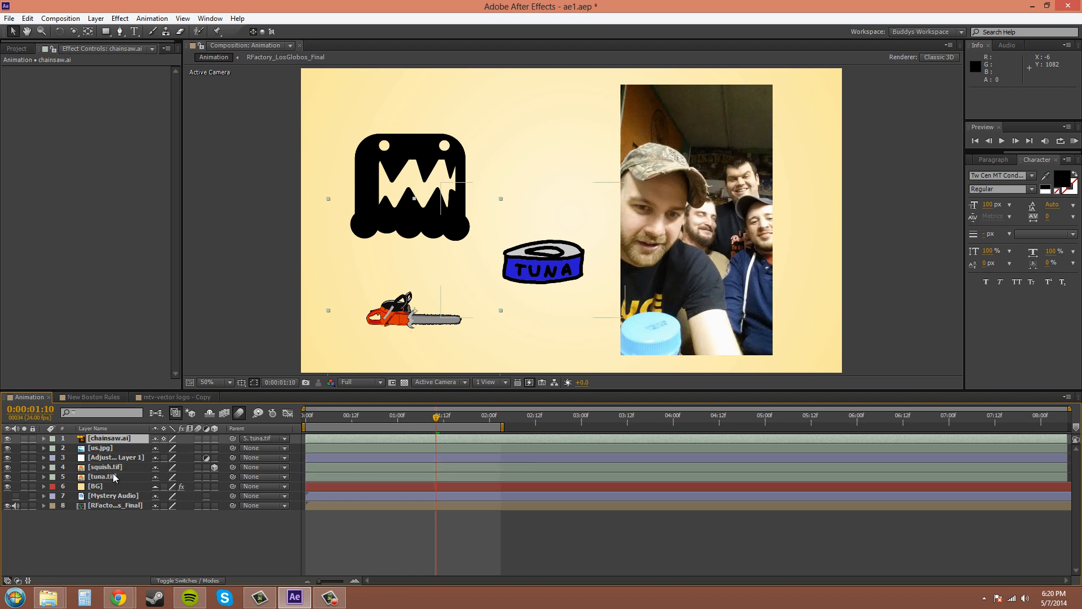
pyautogui.click(103, 479)
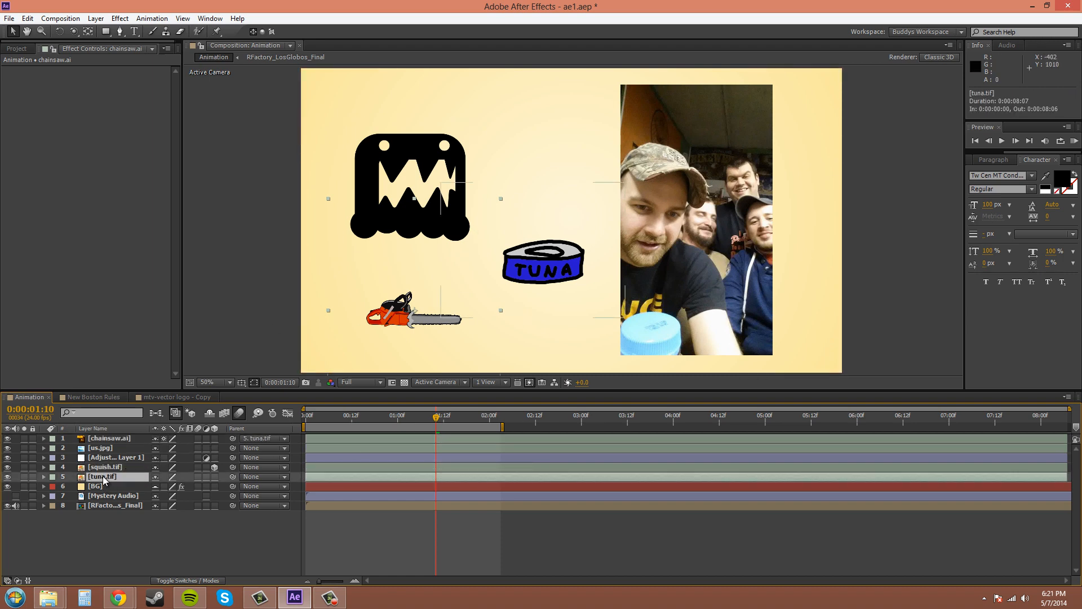
pyautogui.press('p')
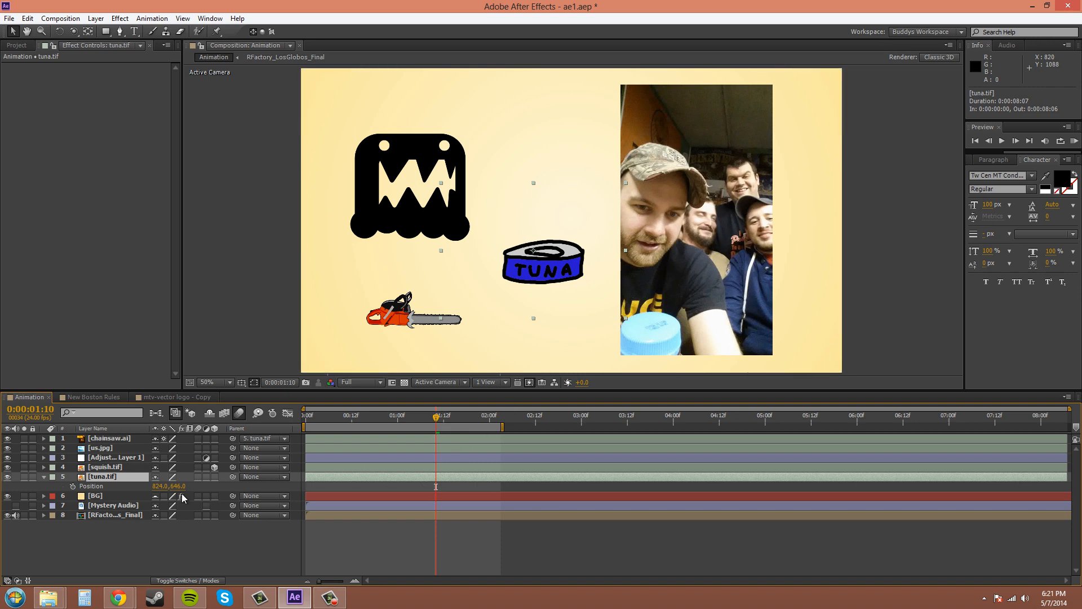
pyautogui.moveTo(178, 486); pyautogui.dragTo(103, 486)
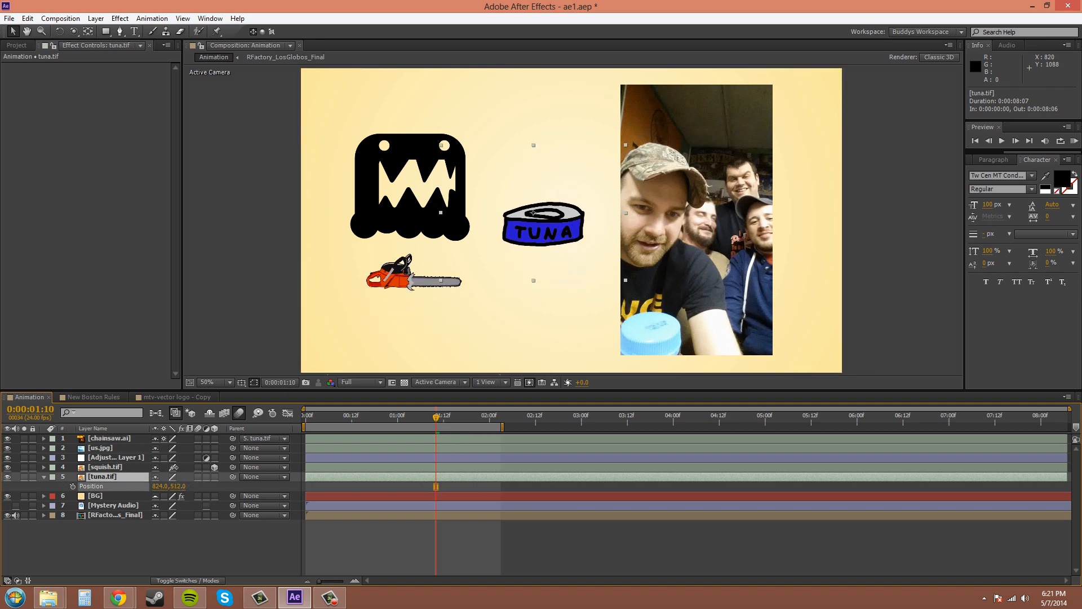
pyautogui.moveTo(174, 467); pyautogui.dragTo(161, 459)
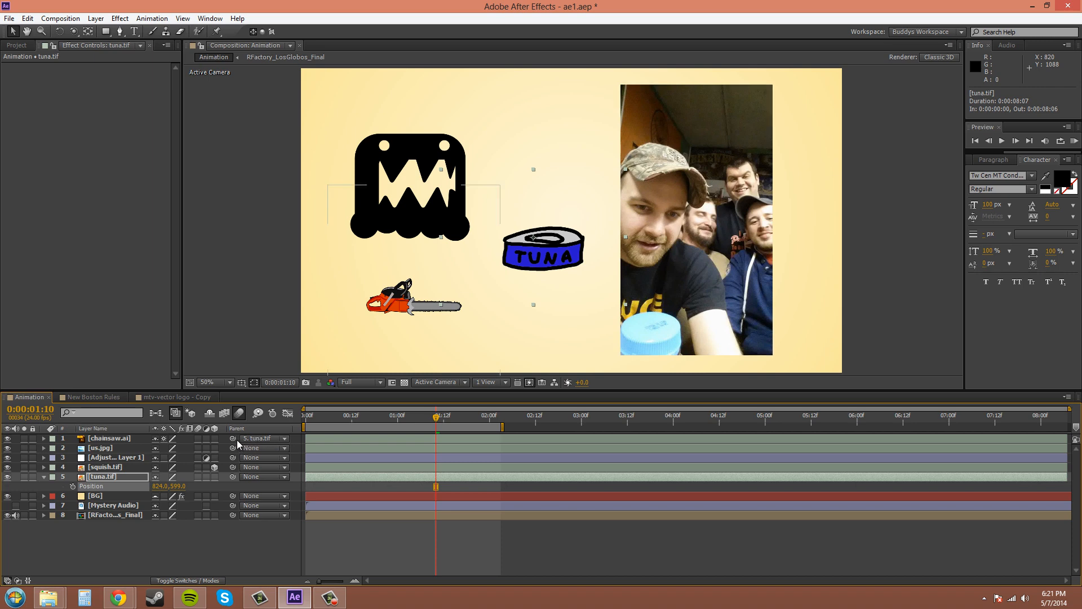
# Change the parent of chainsaw.ai to Adjustment Layer 1 and finally to squish.tif
pyautogui.click(257, 438)
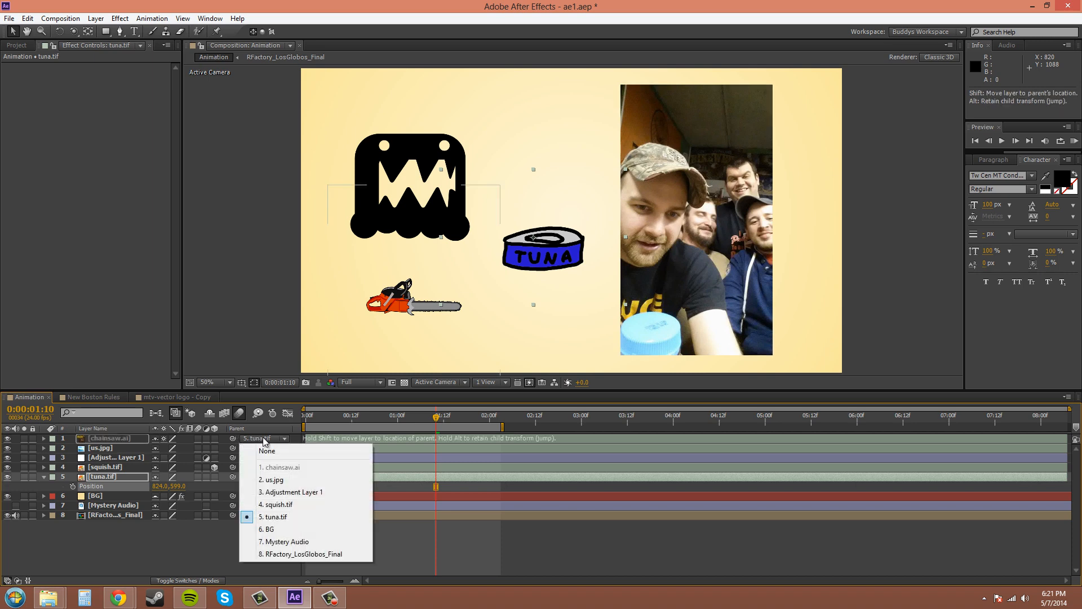
pyautogui.click(285, 492)
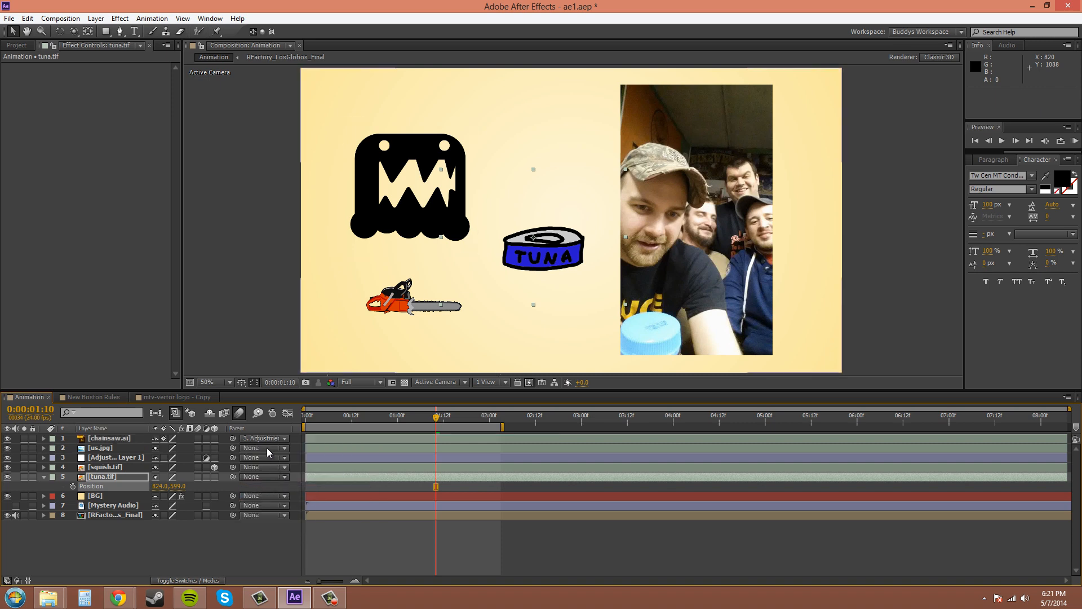
pyautogui.click(261, 439)
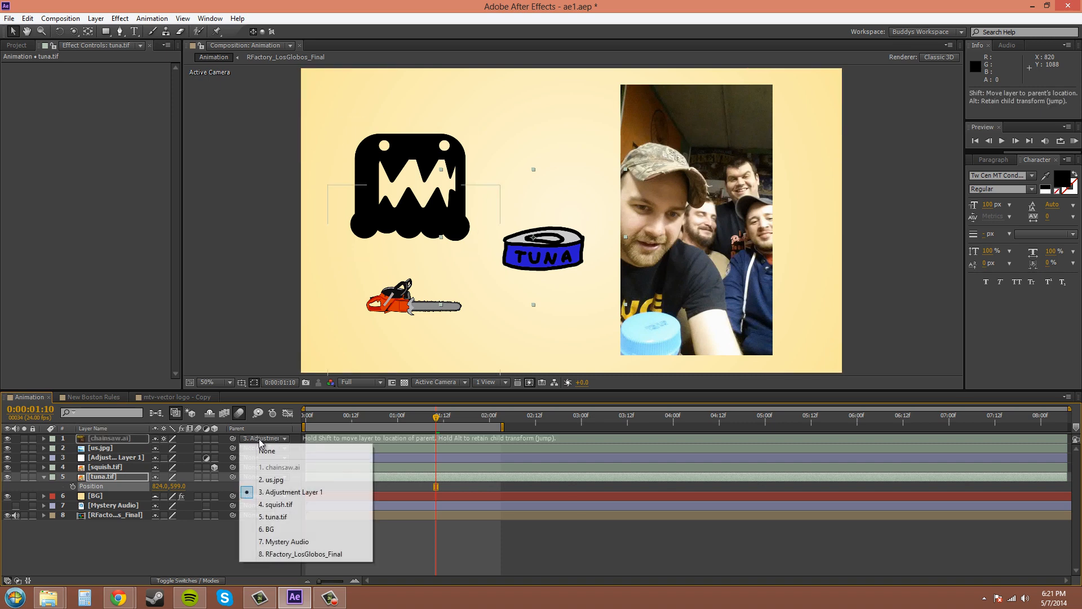
pyautogui.click(281, 505)
# Show the position of squish.tif, shift it slightly along the X axis with its child chainsaw.ai, and undo the shift
pyautogui.click(128, 470)
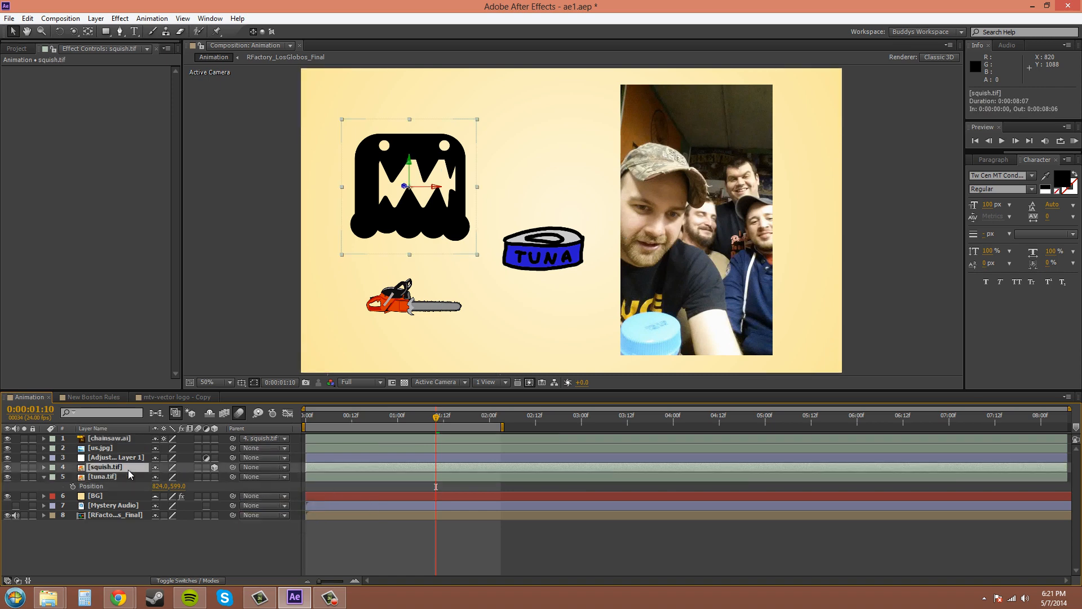
pyautogui.press('p')
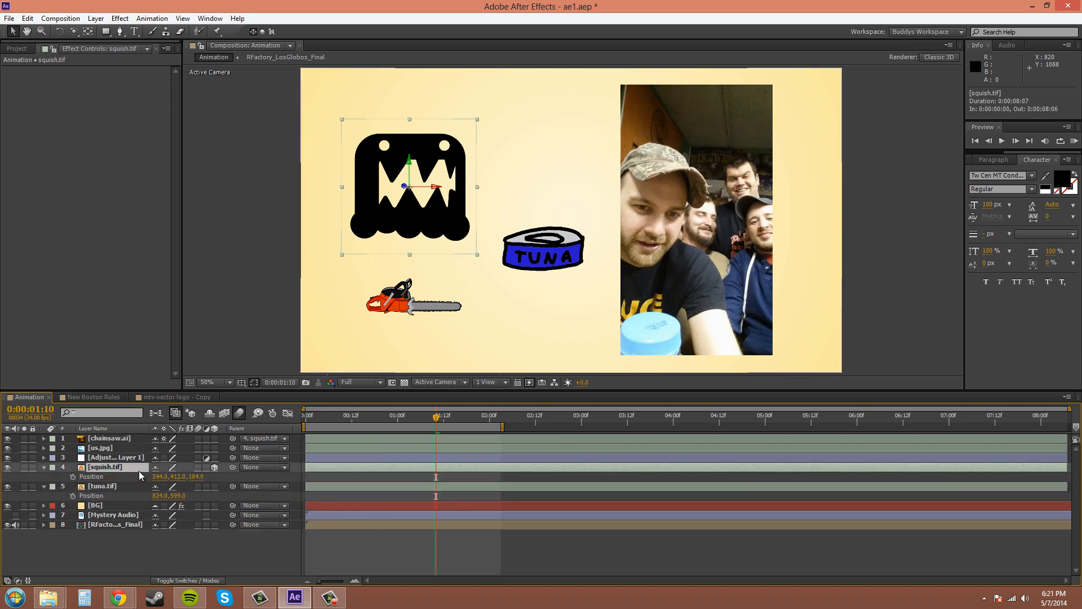
pyautogui.moveTo(159, 478)
pyautogui.mouseDown()
pyautogui.moveTo(176, 477)
pyautogui.moveTo(127, 477)
pyautogui.moveTo(160, 473)
pyautogui.mouseUp()
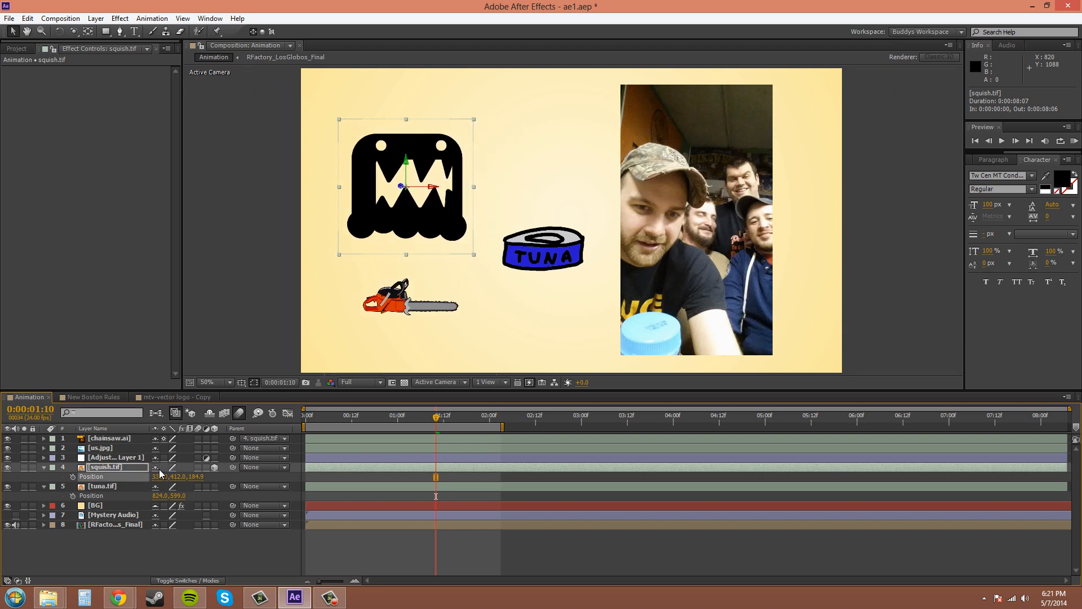
pyautogui.hotkey('ctrl', 'z')
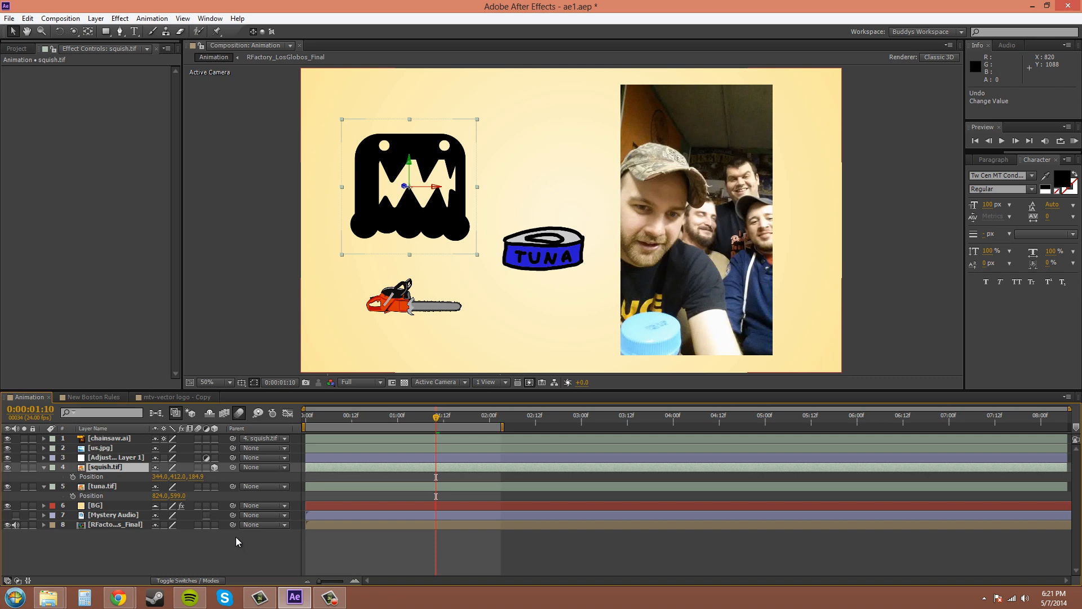
# Switch the timeline columns from layer switches to blending modes, and collapse the squish.tif and tuna.tif layers
pyautogui.click(206, 581)
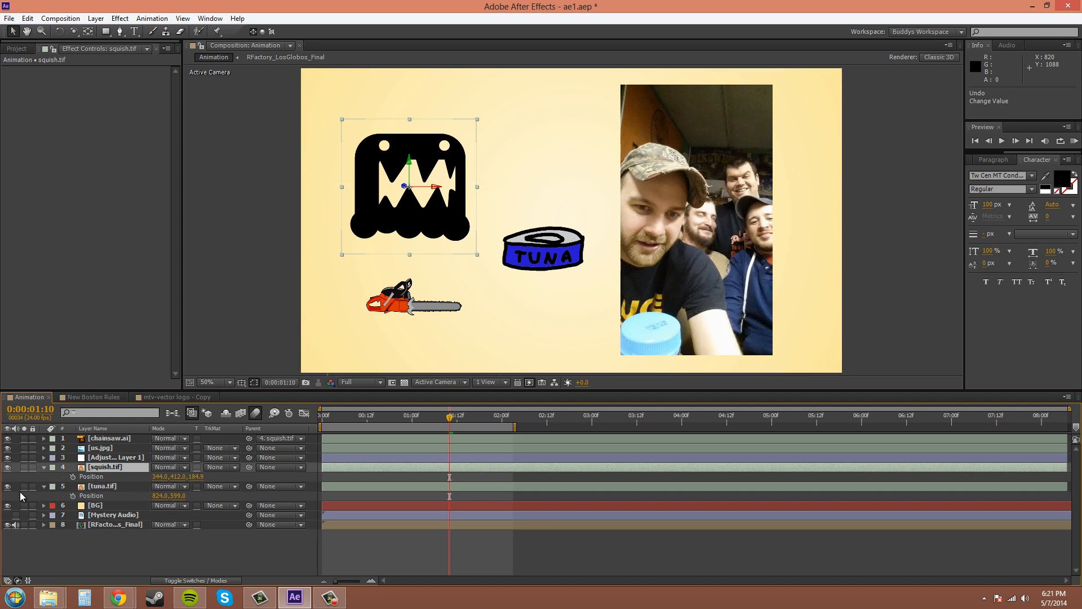
pyautogui.click(41, 472)
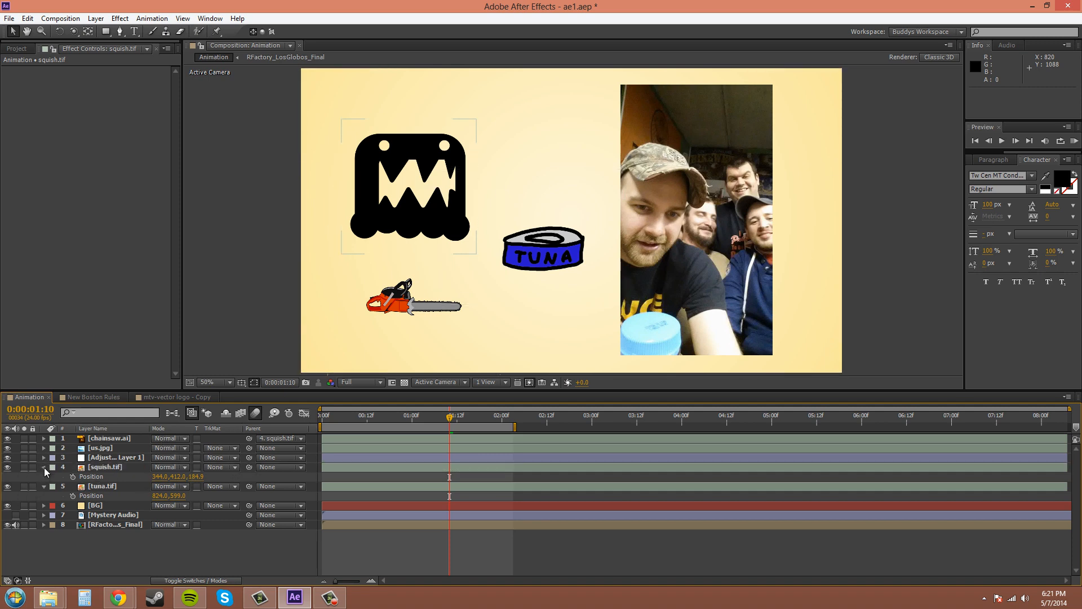
pyautogui.click(44, 467)
pyautogui.click(45, 477)
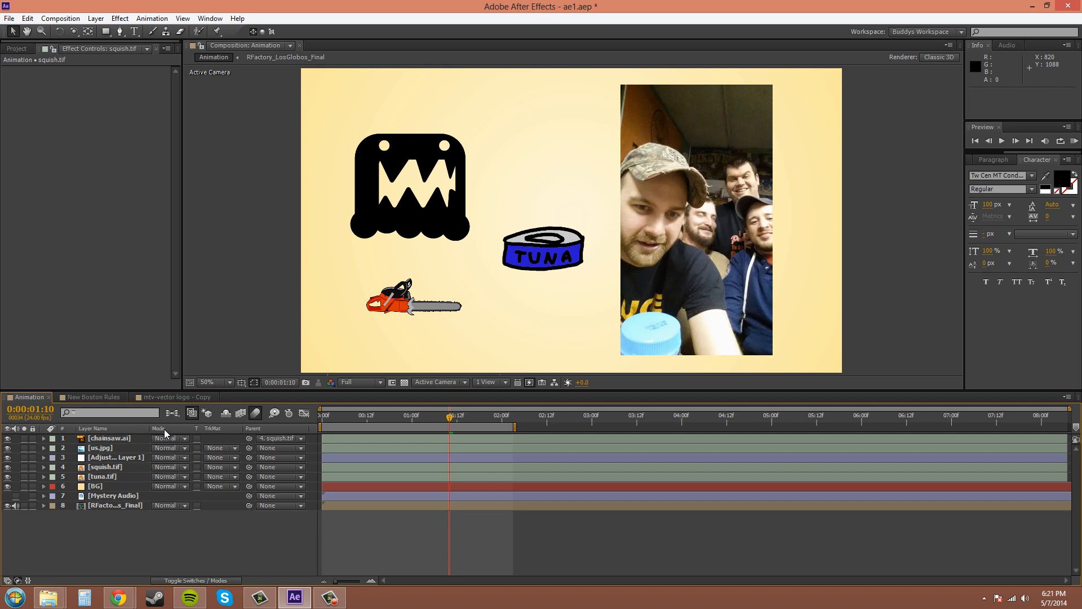
# Try the Overlay blending mode on chainsaw.ai, and set the layer back to Normal
pyautogui.click(181, 438)
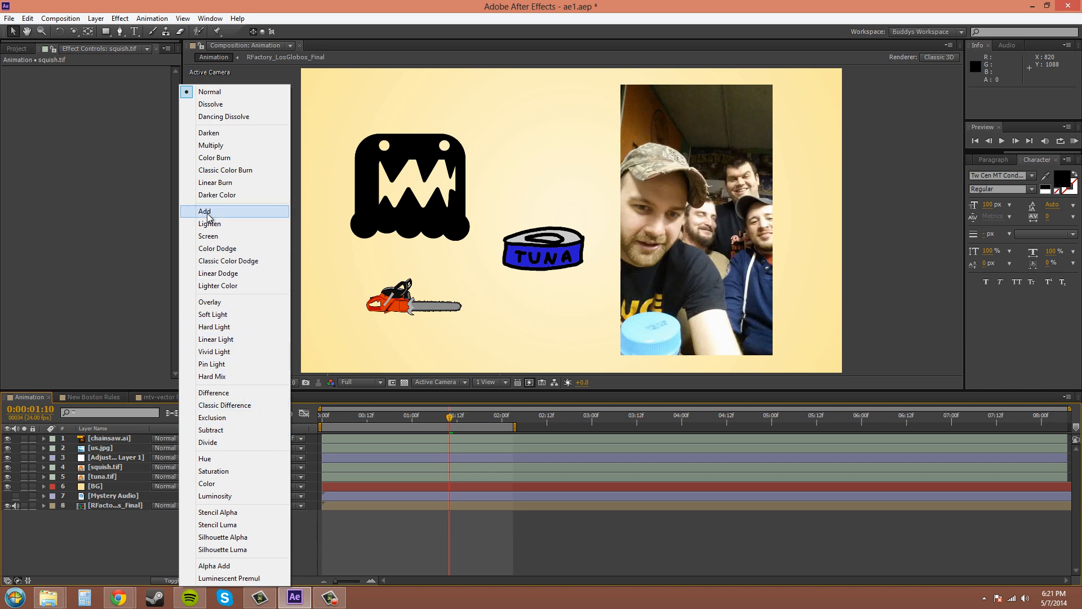
pyautogui.click(208, 305)
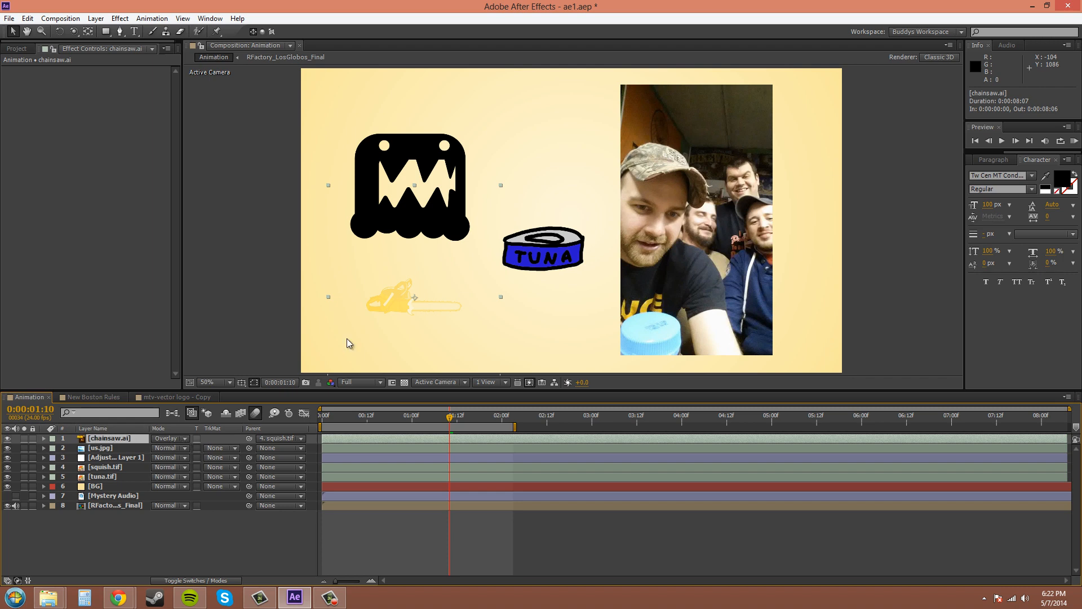
pyautogui.click(167, 438)
pyautogui.click(209, 92)
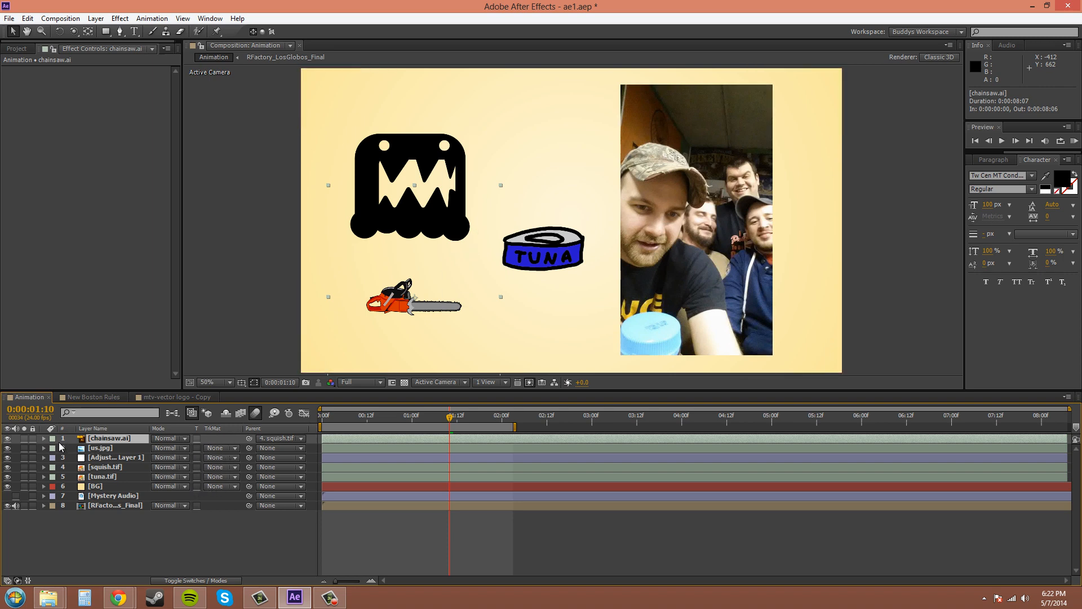
# Switch the timeline columns from blending modes back to the layer switches
pyautogui.click(210, 581)
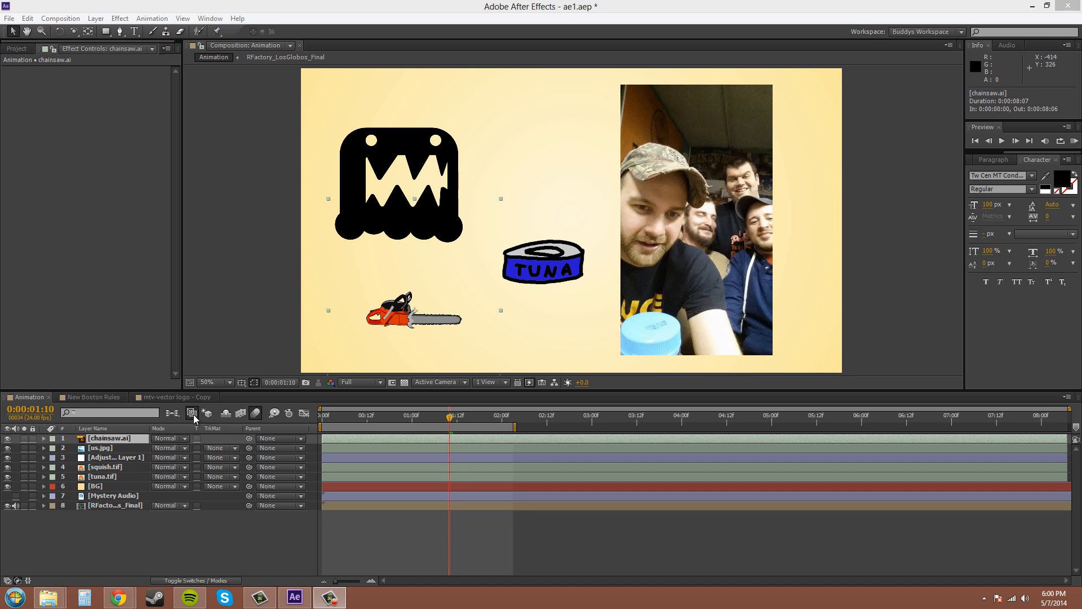
pyautogui.click(256, 414)
pyautogui.click(244, 539)
pyautogui.press('F4')
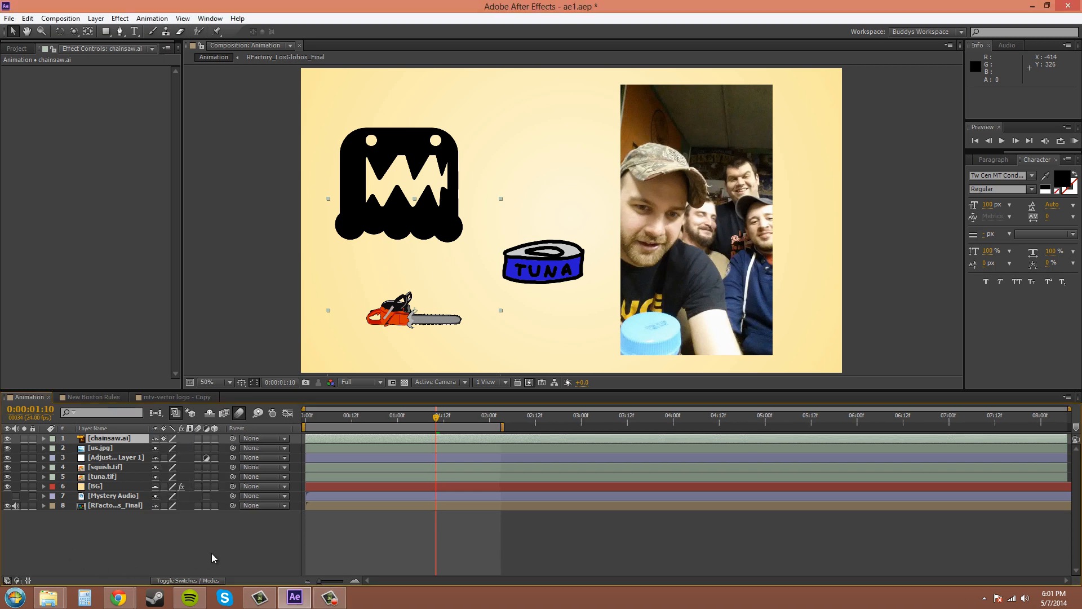